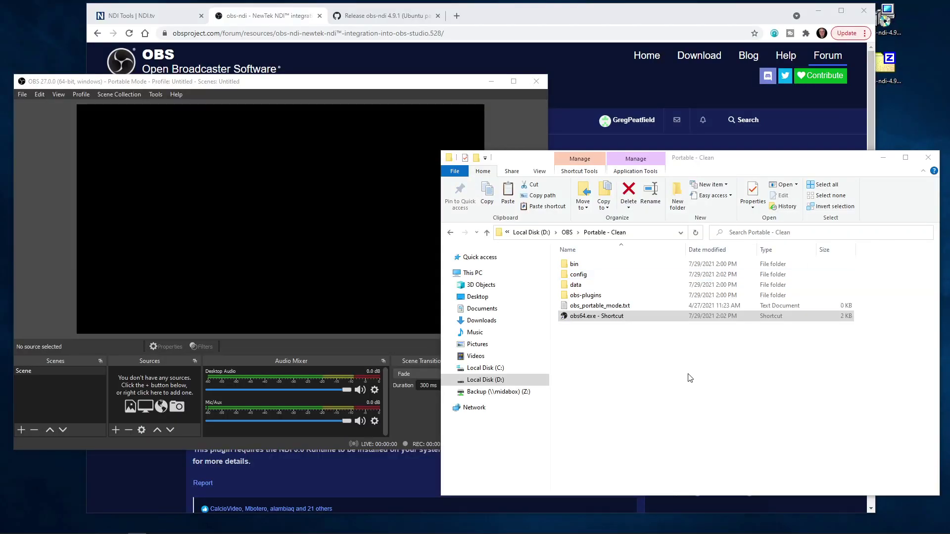
Bring the portable OBS Studio window to the front and open its Add Source list.
click(142, 200)
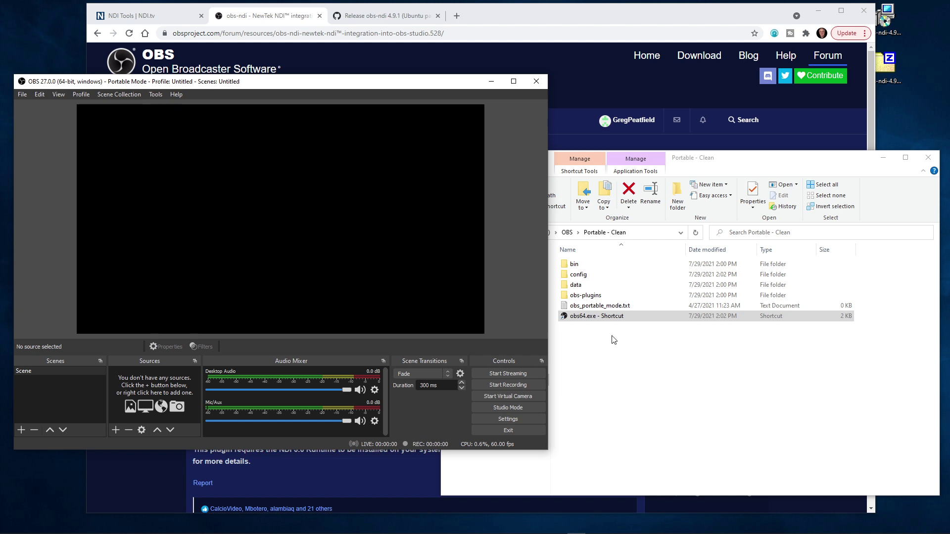
click(654, 358)
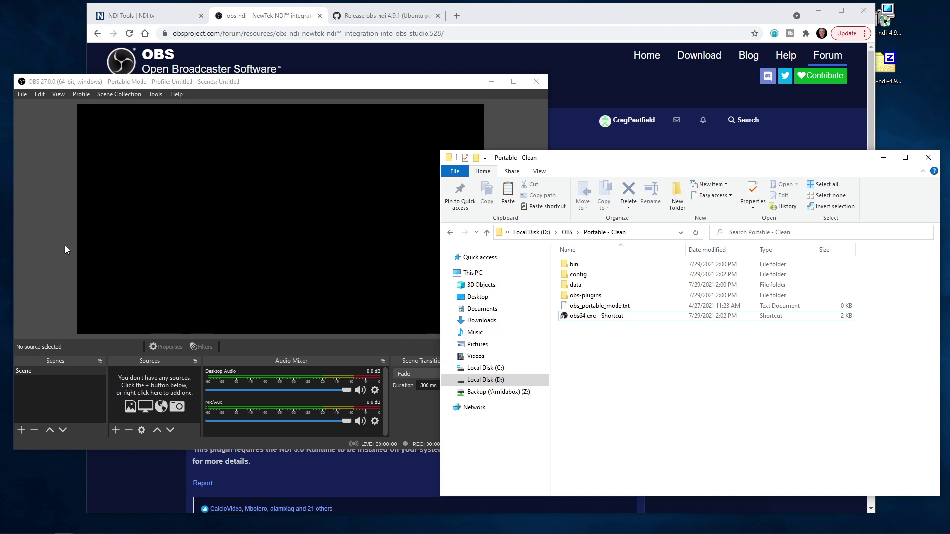
click(50, 228)
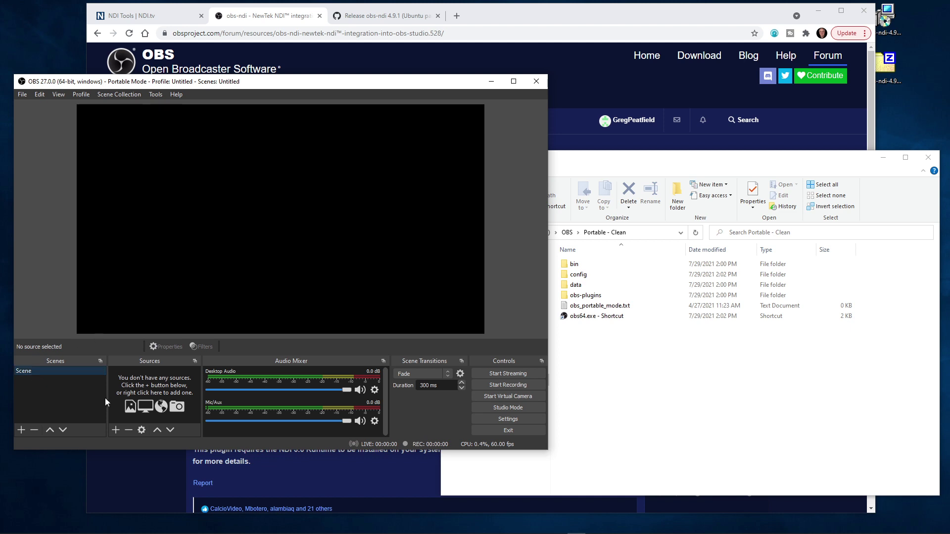
click(115, 430)
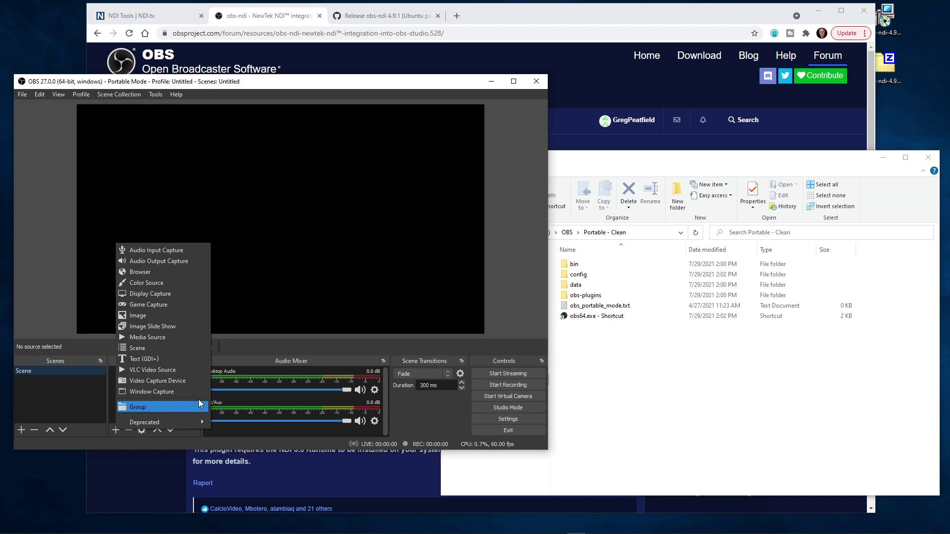
Close the Add Source list, which has no NDI option, and switch to the NDI Tools page in Chrome.
click(518, 311)
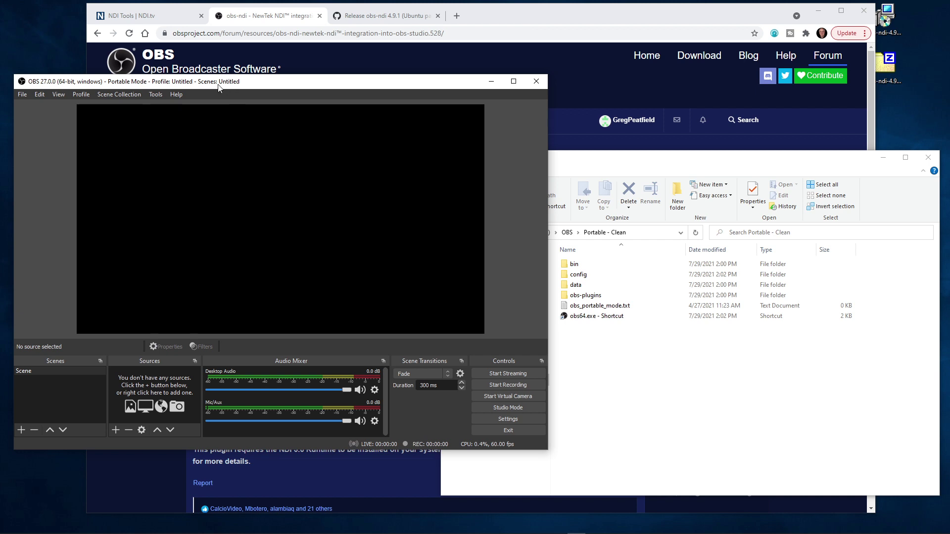
click(143, 16)
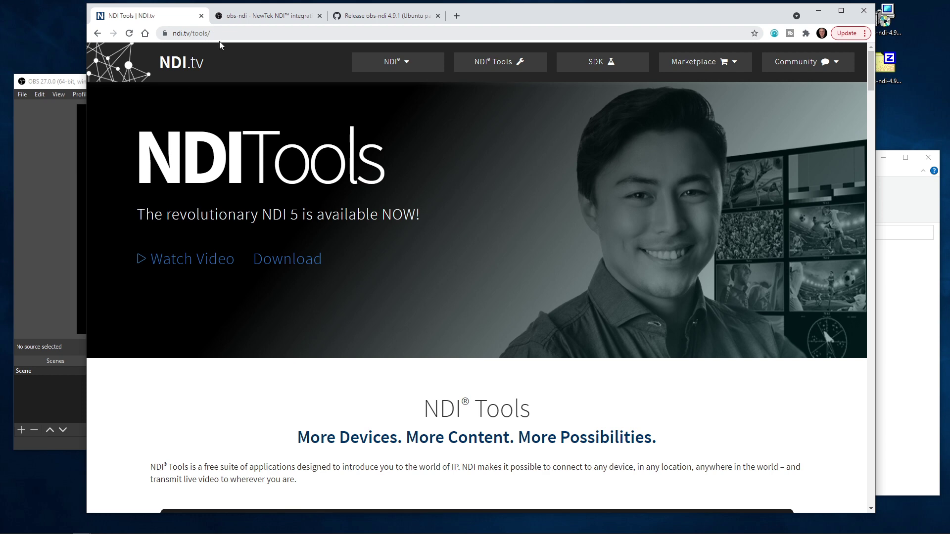
Go to the NDI Tools download section, start the Windows download, and dismiss the registration form.
click(293, 262)
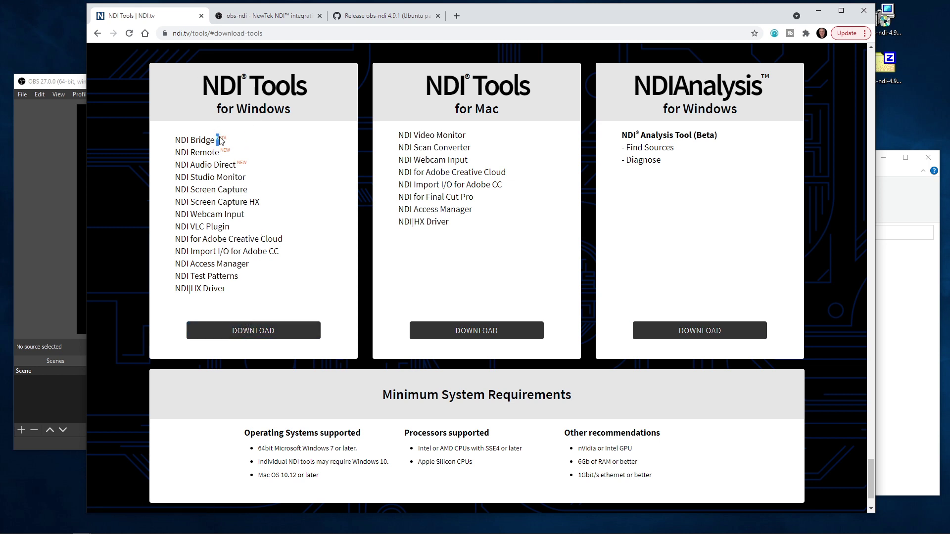
drag(218, 140, 326, 293)
click(326, 293)
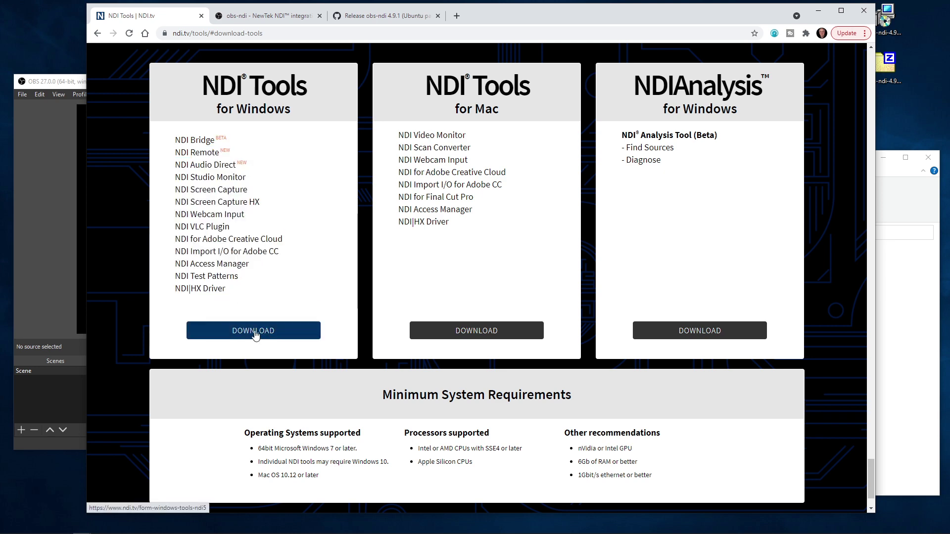
click(255, 336)
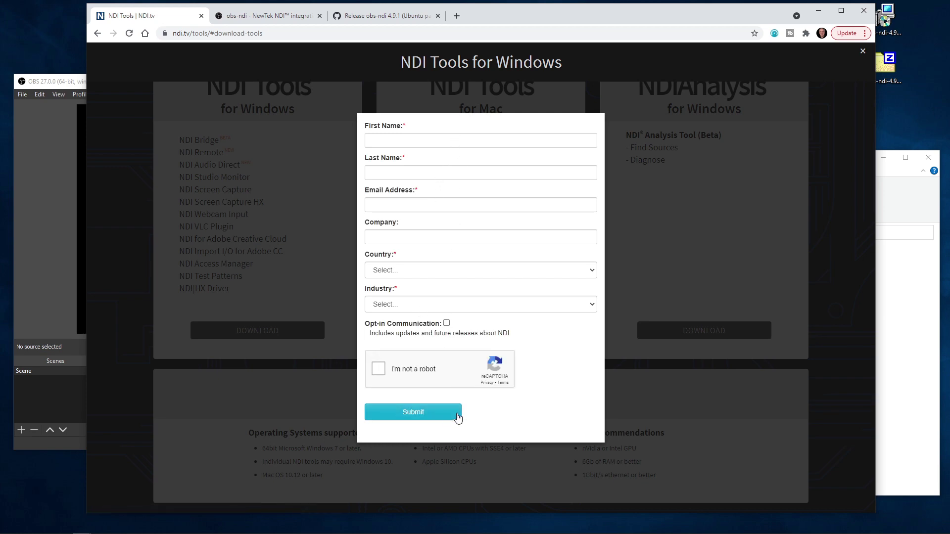
click(682, 266)
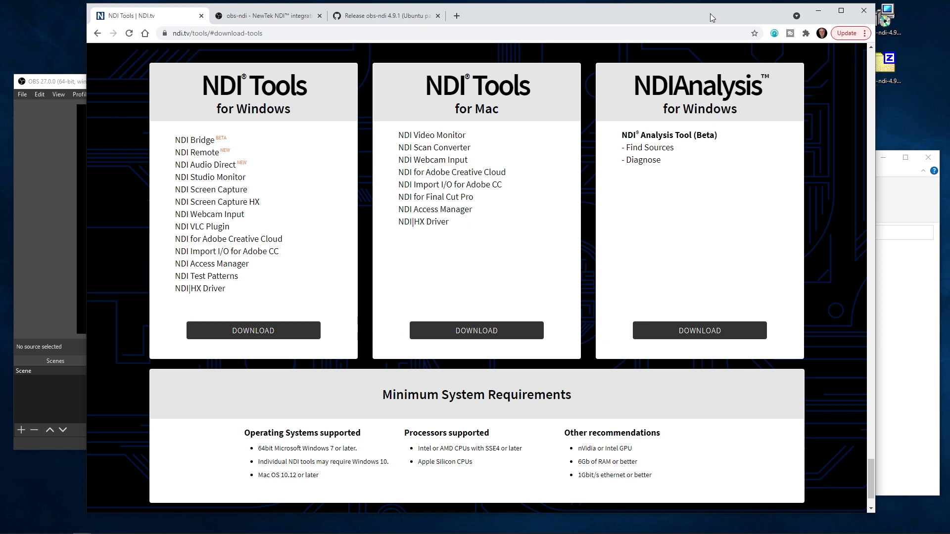
drag(711, 18, 709, 20)
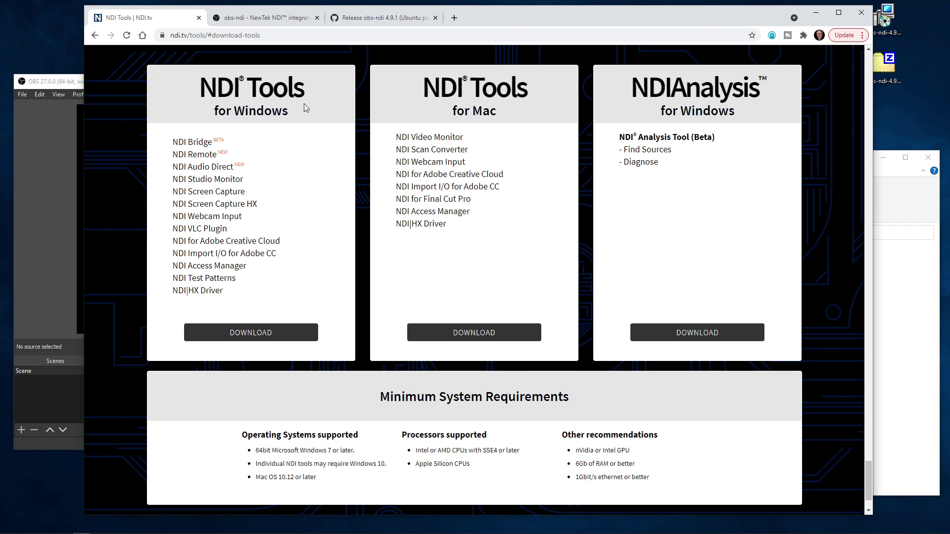
click(58, 88)
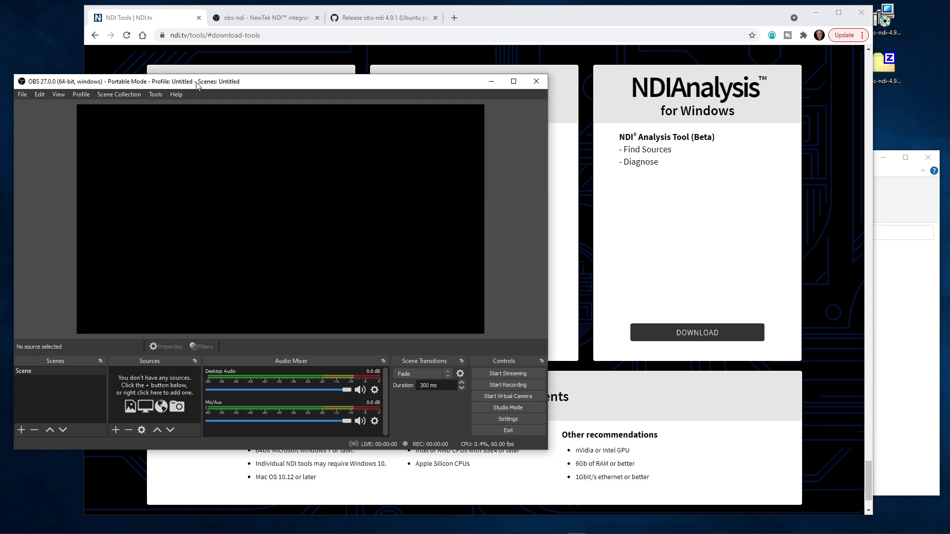
Go to the obs-ndi forum tab, then to the GitHub 'Release obs-ndi 4.9.1' tab.
click(285, 23)
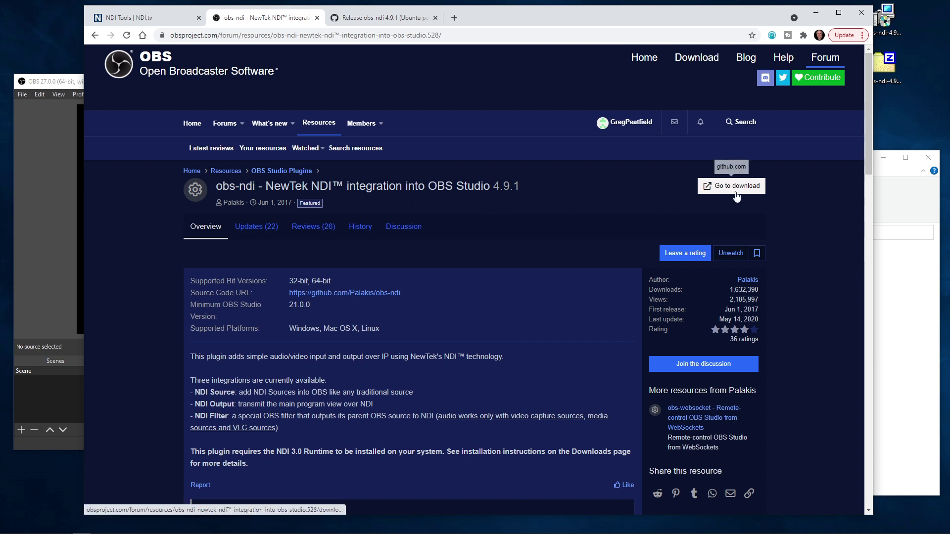
click(397, 20)
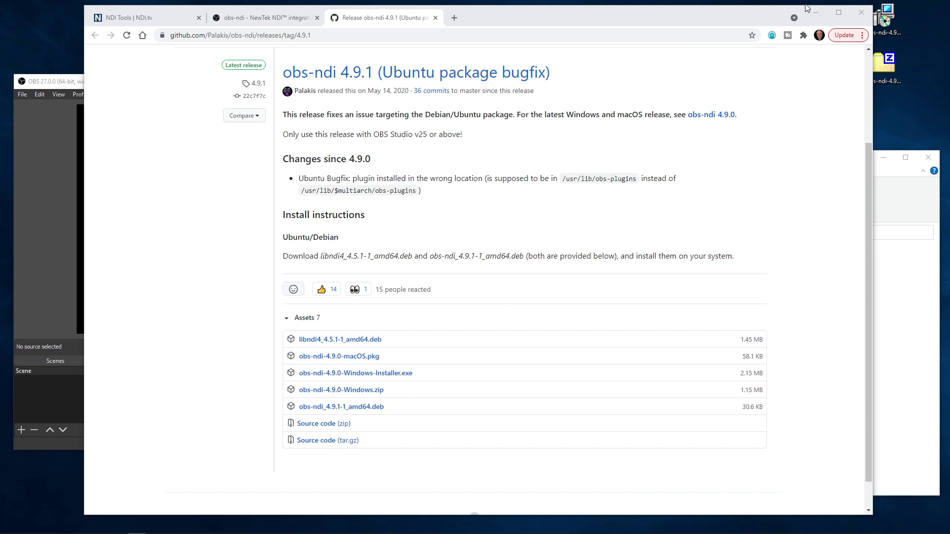
Minimize Chrome and open obs-ndi-4.9.0-Windows.zip from the desktop in 7-Zip, centred on screen.
click(807, 17)
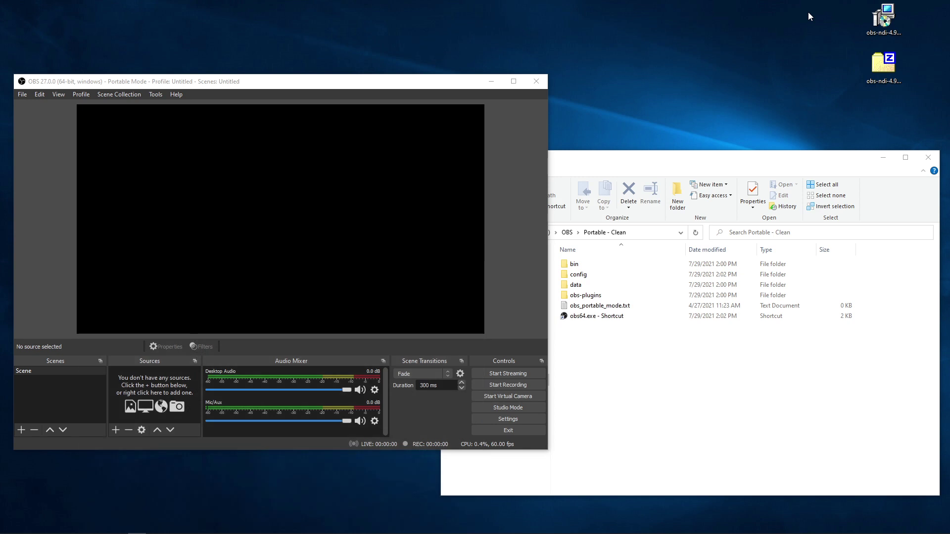
click(890, 26)
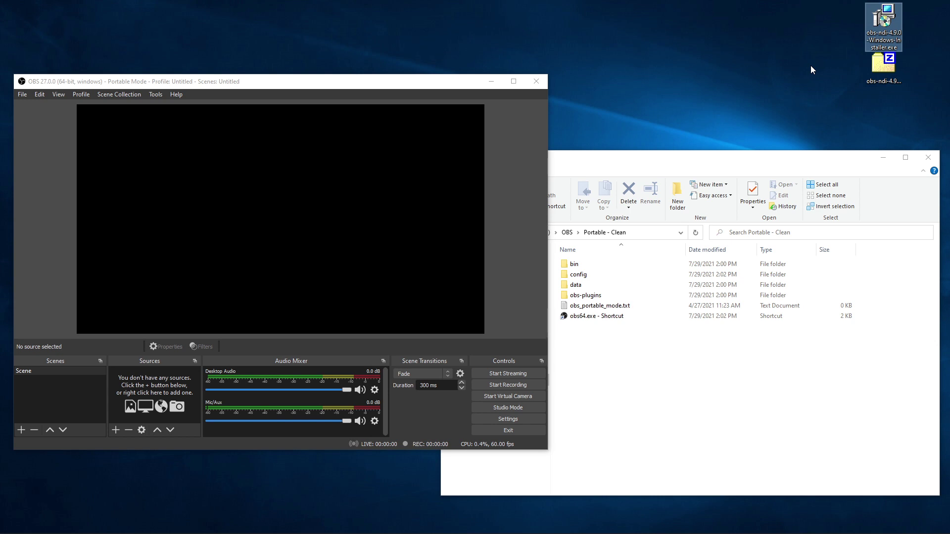
click(884, 79)
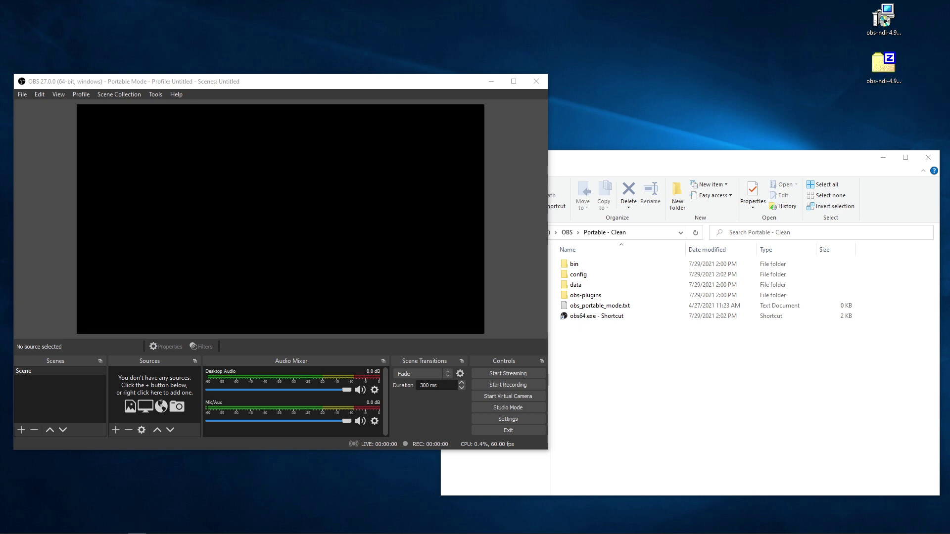
drag(911, 29, 316, 28)
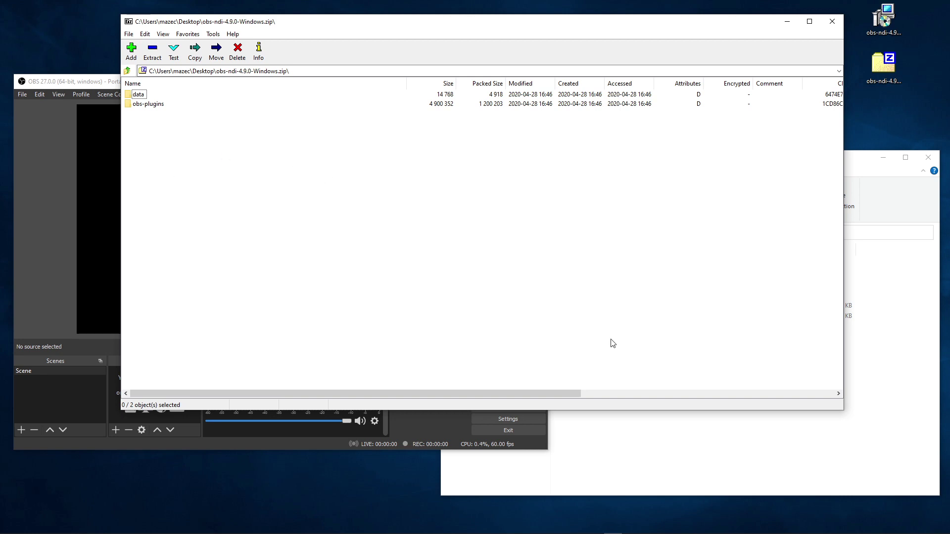
Close OBS Studio so the plugin files can be copied in.
click(641, 455)
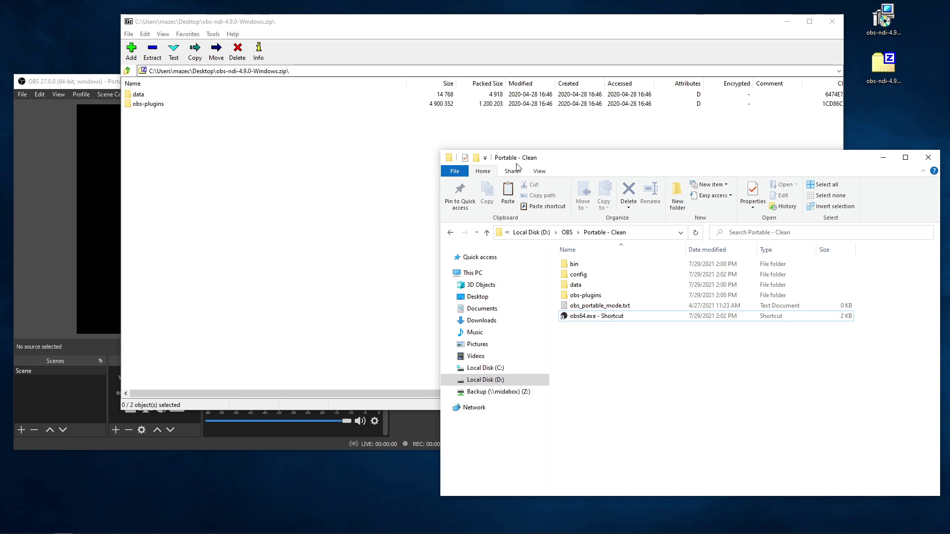
click(31, 165)
click(111, 430)
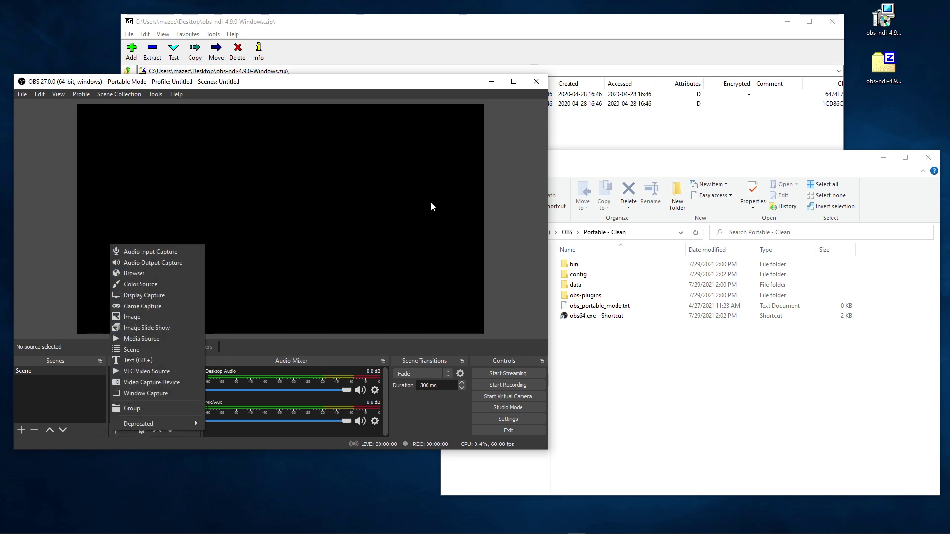
click(539, 83)
click(538, 83)
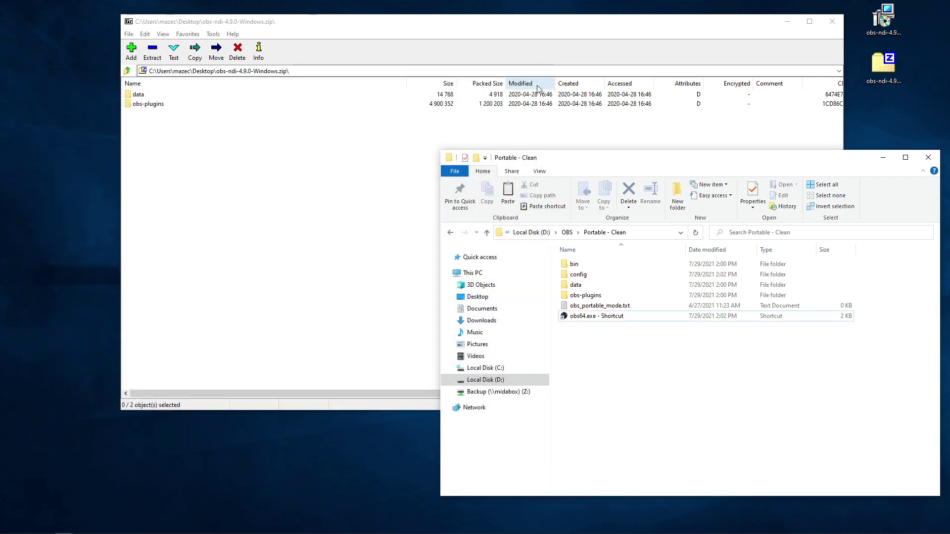
Copy the archive's data and obs-plugins folders into the Portable - Clean OBS folder.
click(140, 95)
shift+click(143, 105)
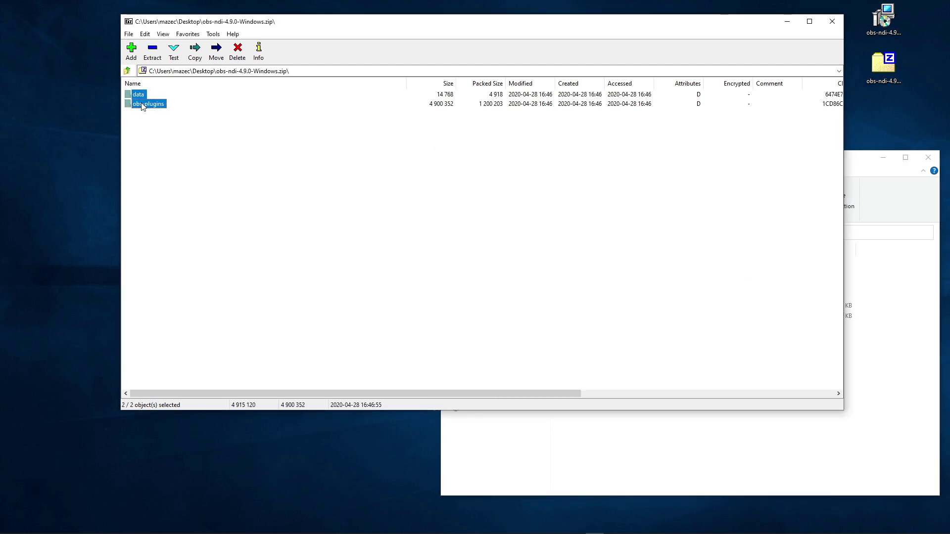
drag(143, 105, 661, 453)
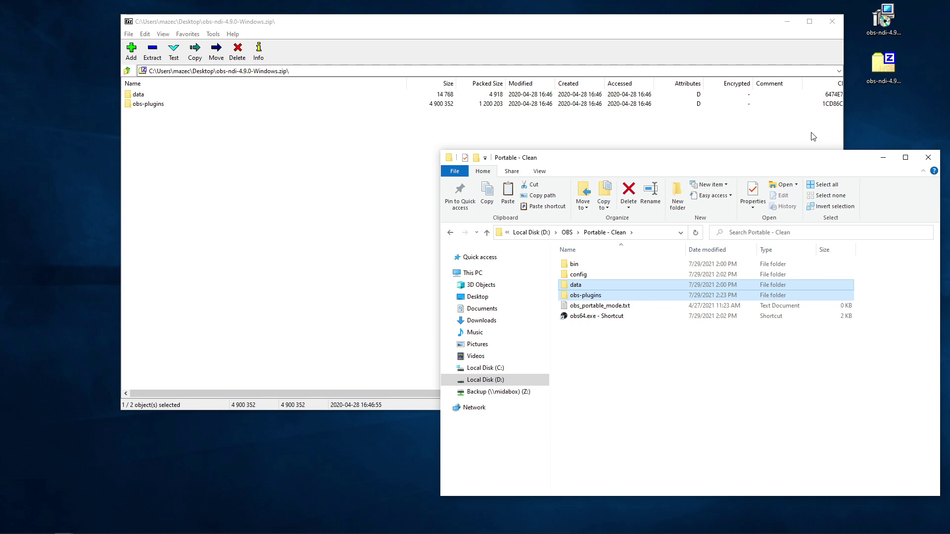
Close 7-Zip, relaunch portable OBS, and choose NDI Source from the Sources list.
click(832, 21)
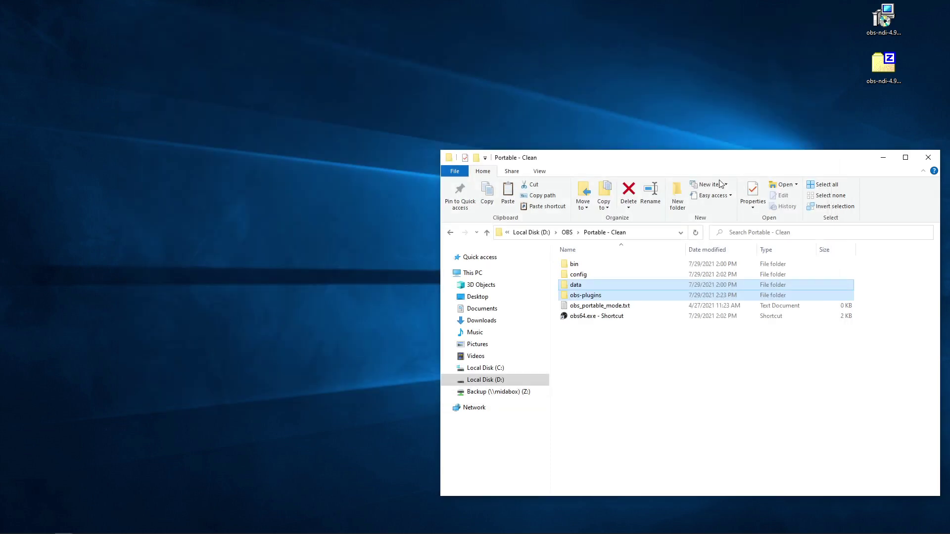
click(599, 317)
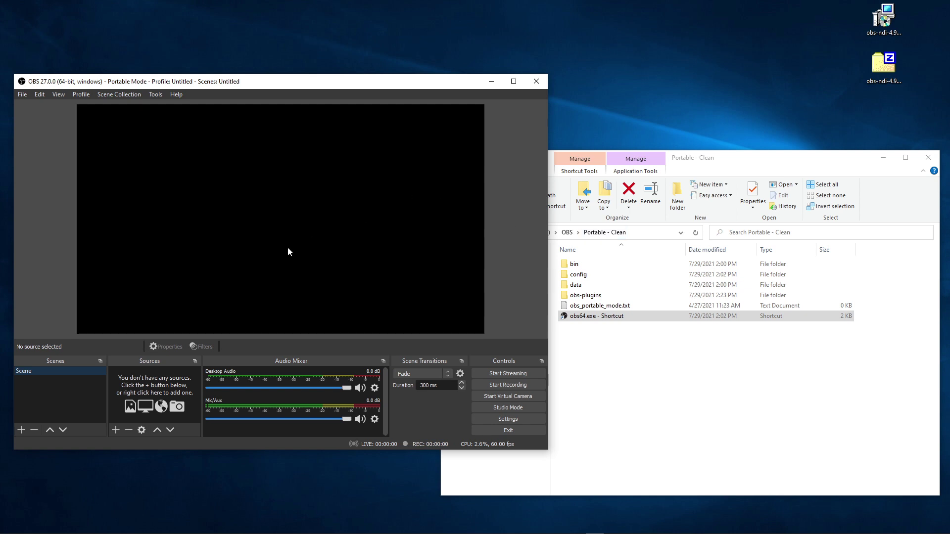
click(119, 430)
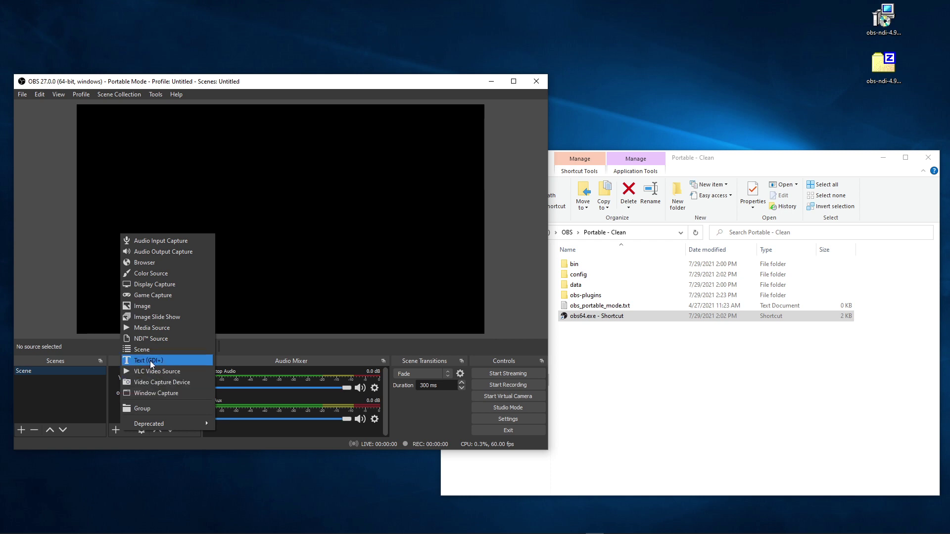
click(166, 339)
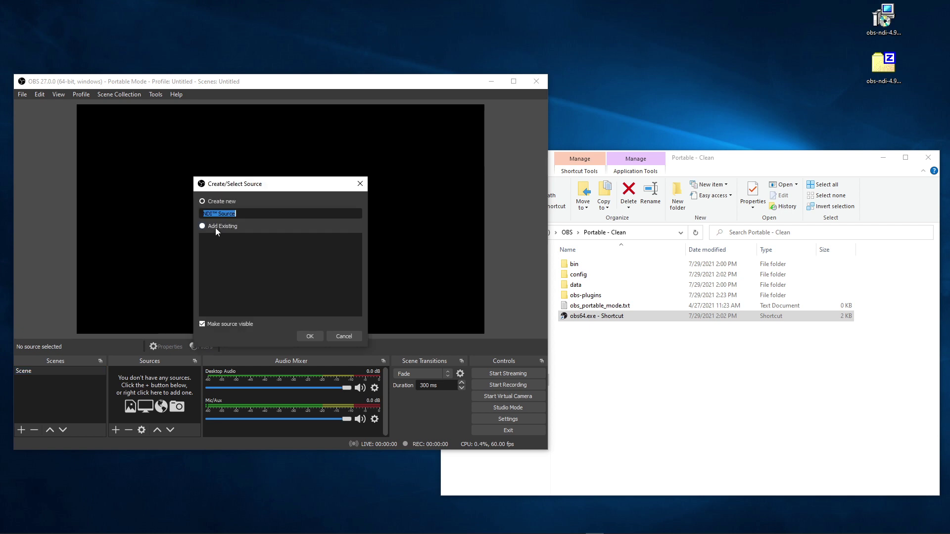
Create the NDI Source with its default name, receiving the ABS (OBS-NDI) feed.
click(312, 339)
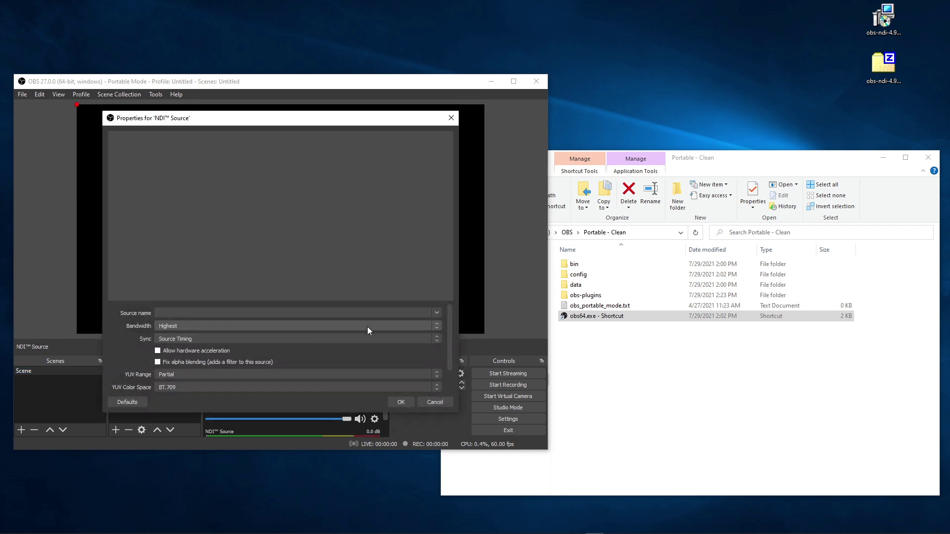
click(434, 314)
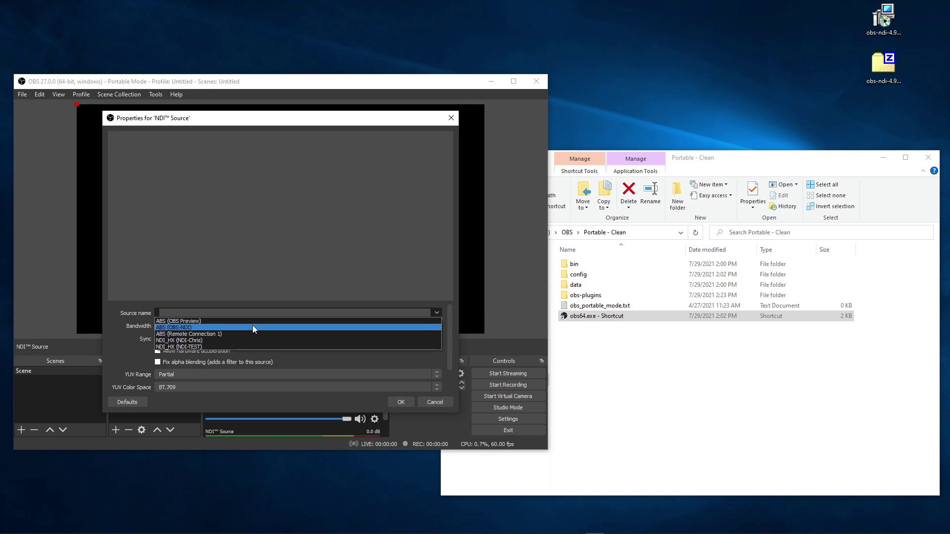
click(252, 326)
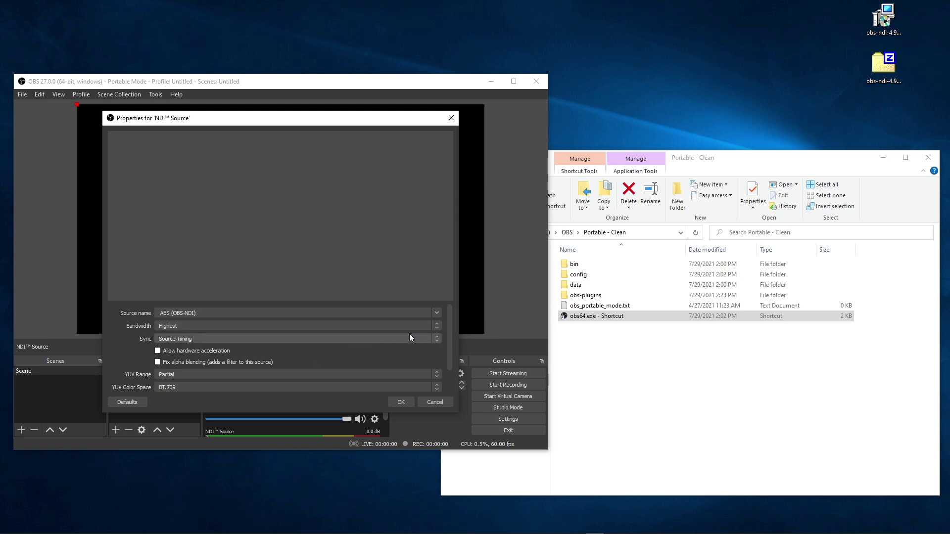
click(403, 400)
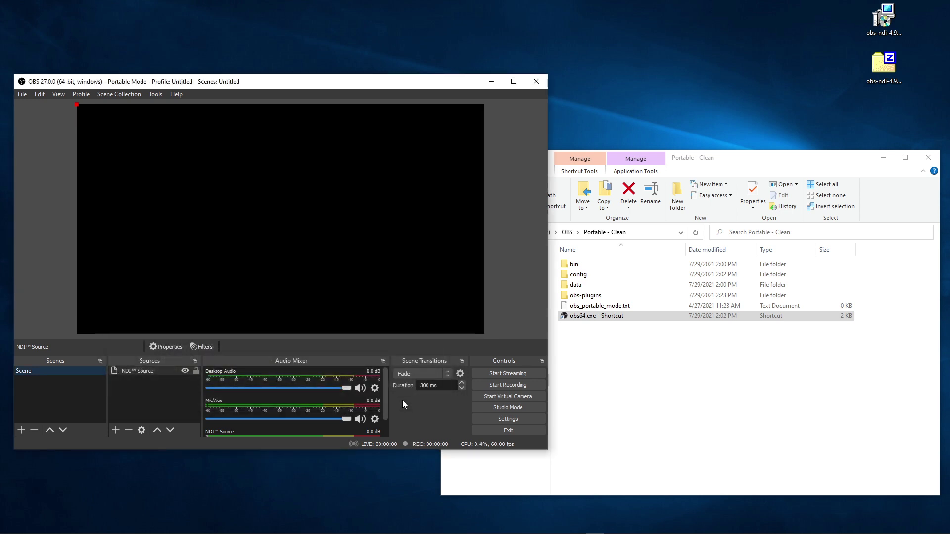